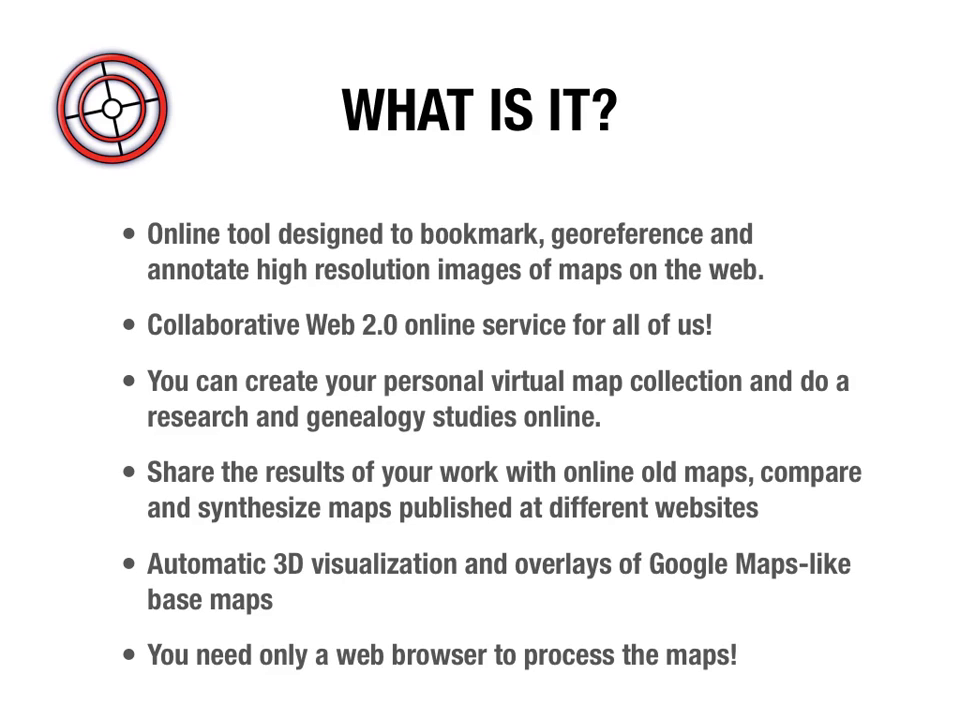
Step: Advance the slideshow from the WHAT IS IT? slide to the DEMO slide
key("Right")
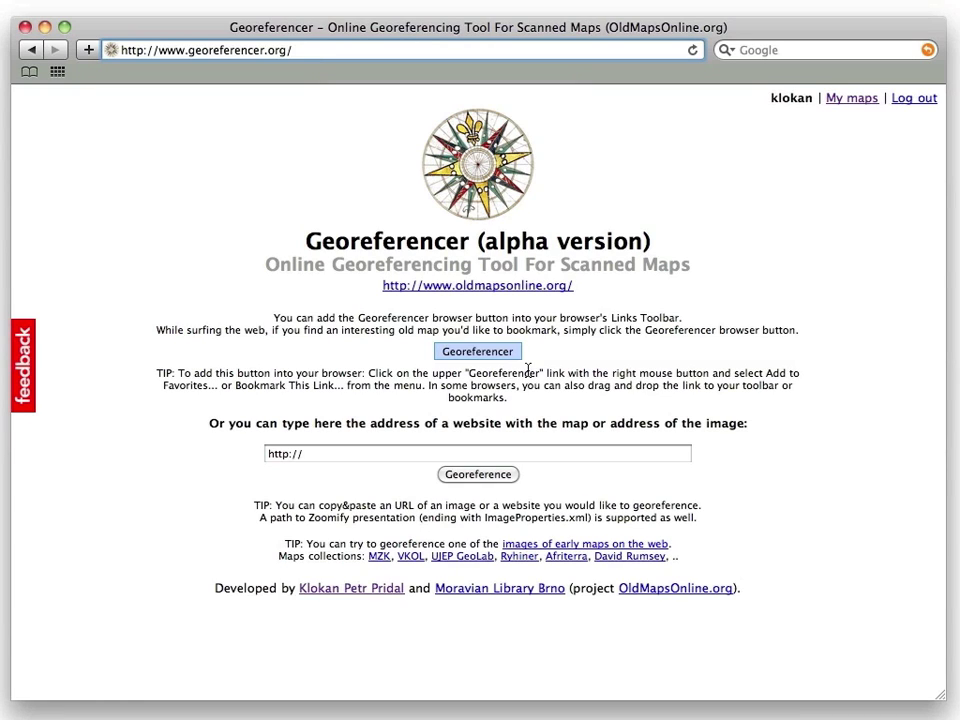
Step: Bookmark the Georeferencer tool in the bookmarks bar and search Google for 'old map of barcelona'
left_click_drag(497, 358, 138, 80)
left_click(536, 176)
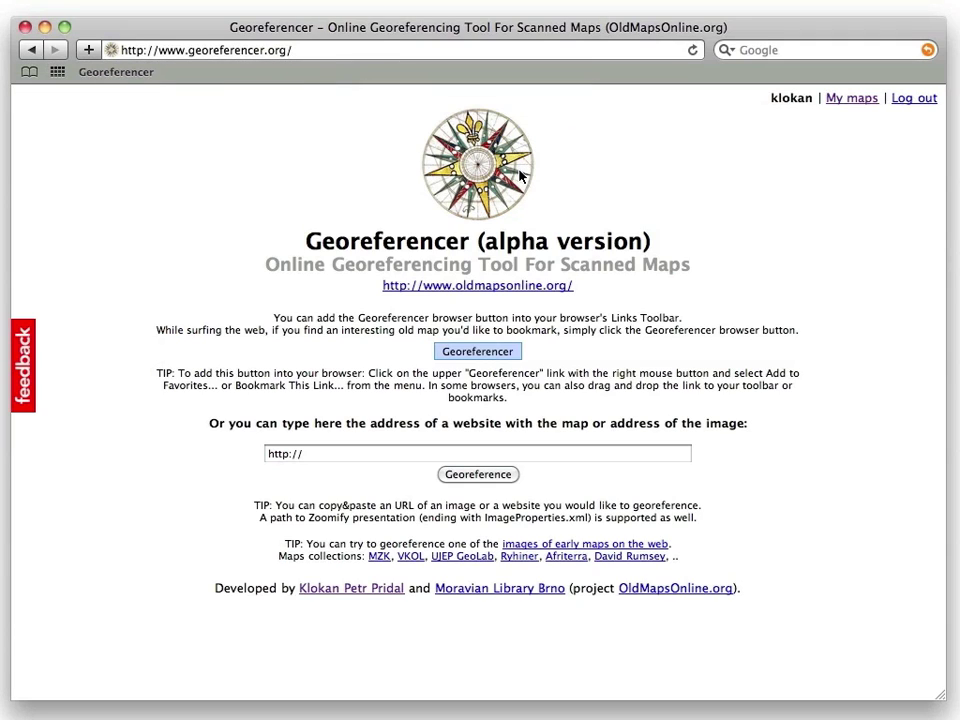
left_click(762, 52)
type("old map")
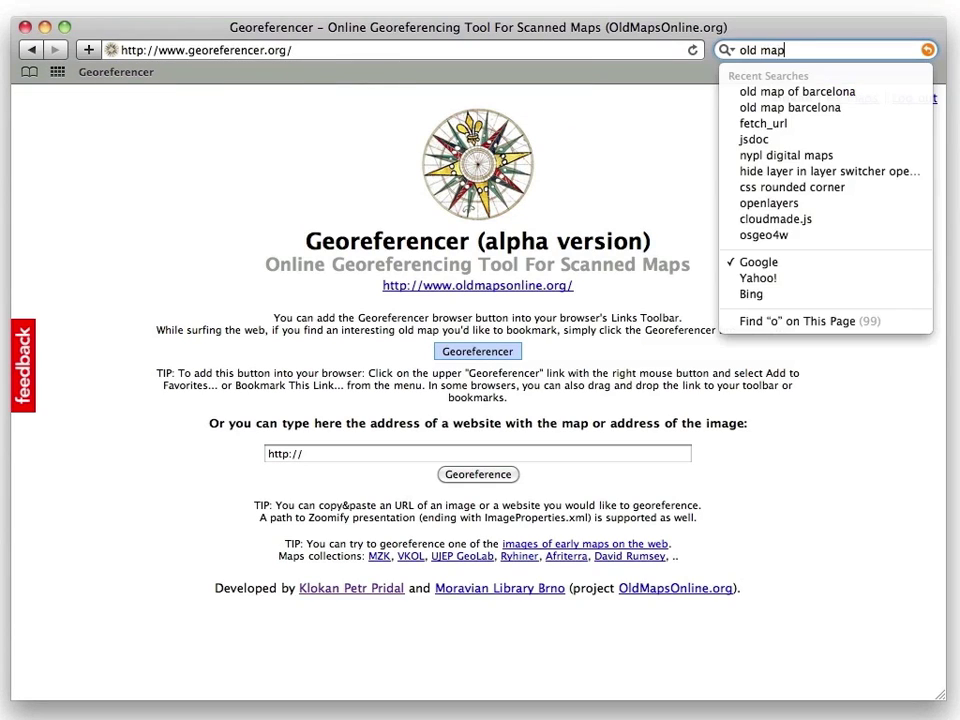
type(" of barcelona")
key("Return")
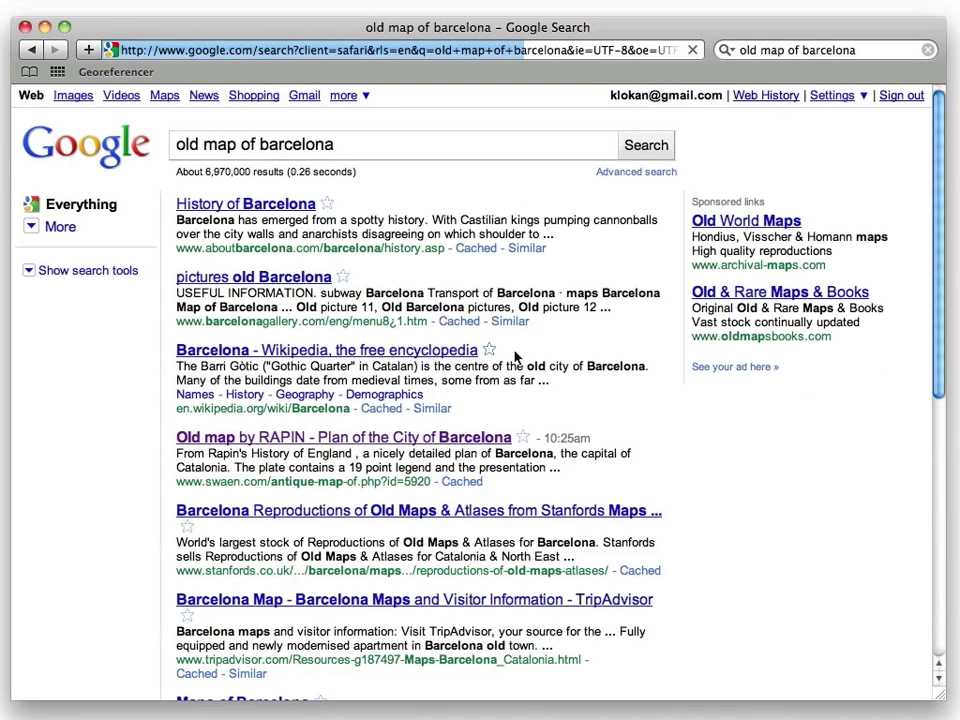
Step: Open RAPIN's c.1738 Plan of the City of Barcelona on swaen.com and try its zoomable image
left_click(358, 438)
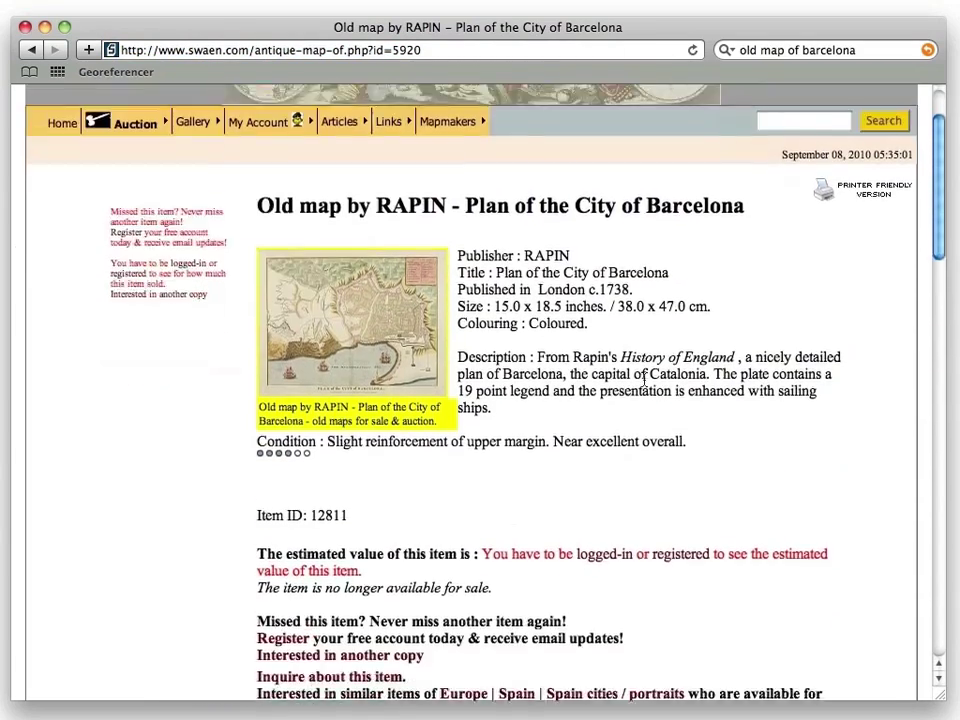
scroll(644, 382, "down", 5)
scroll(644, 384, "down", 3)
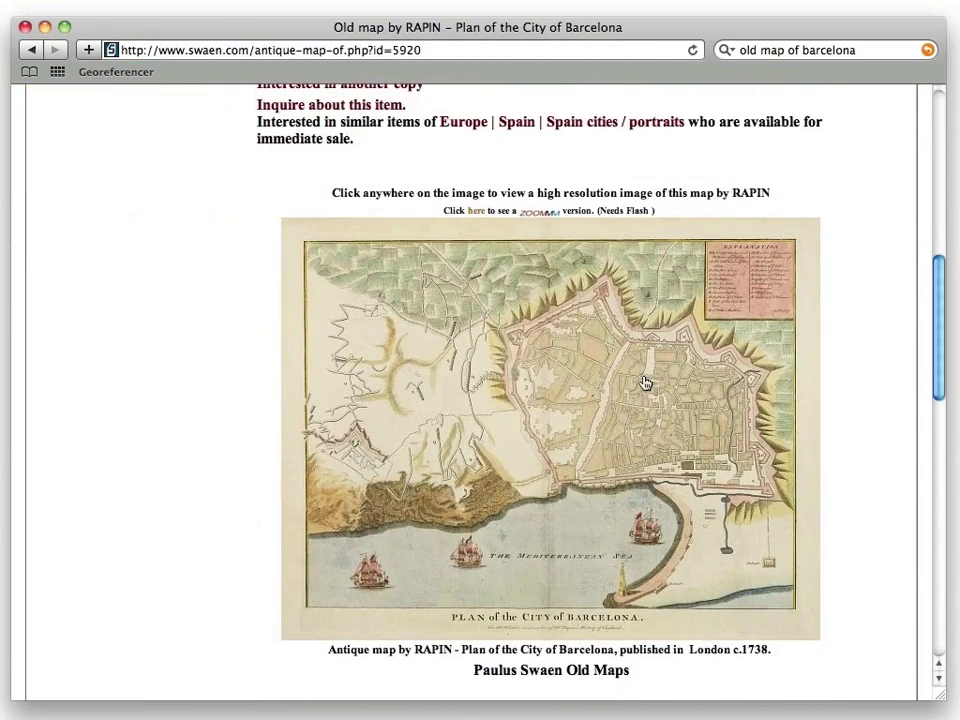
left_click(538, 216)
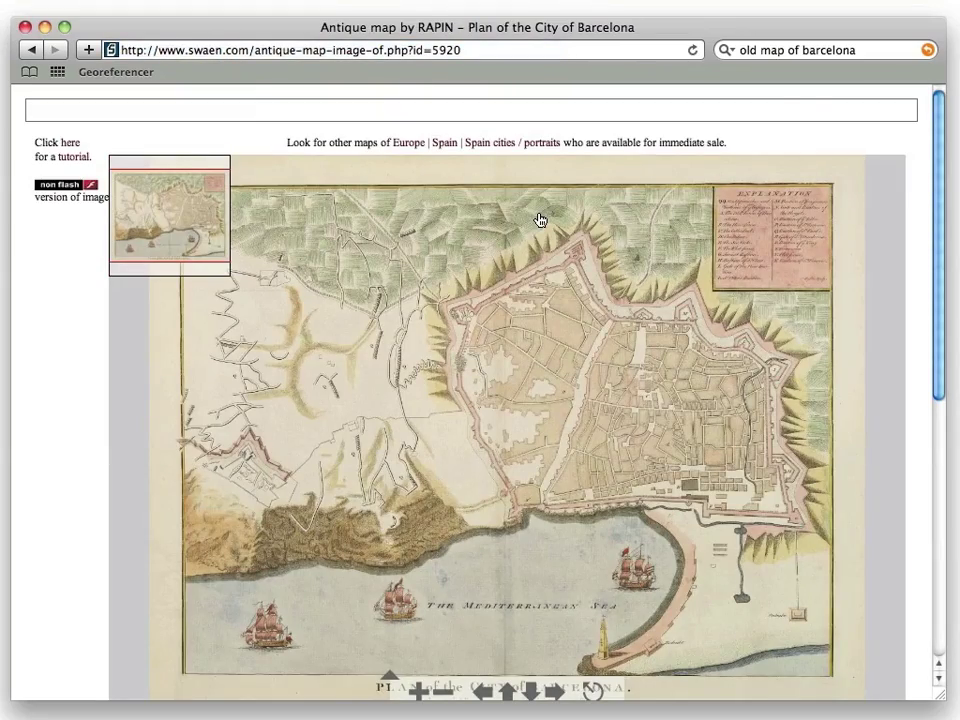
scroll(520, 260, "down", 2)
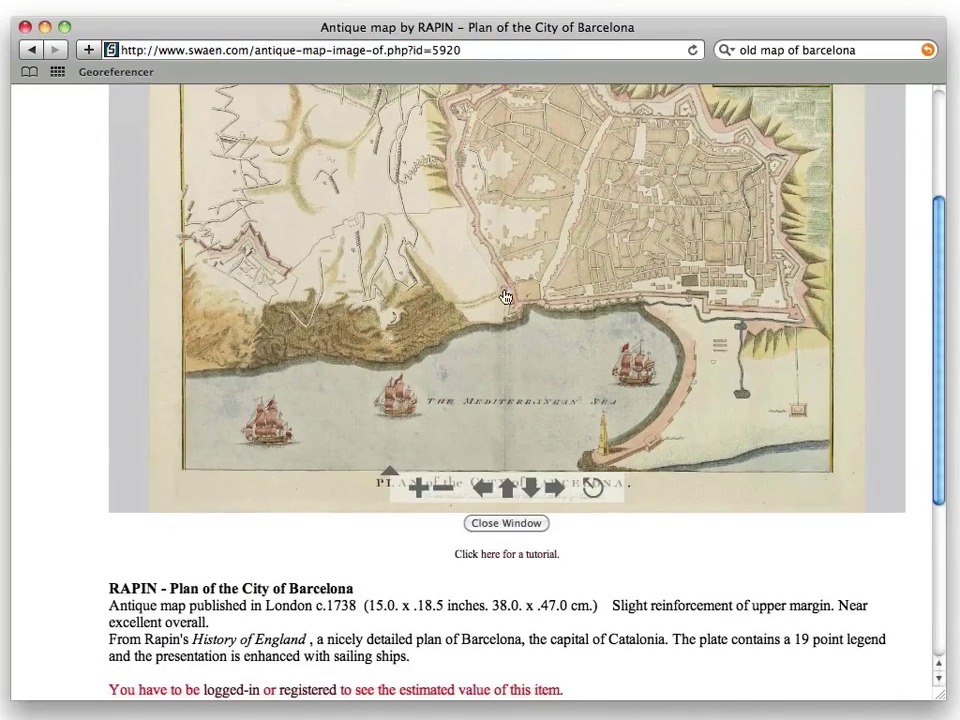
left_click(421, 487)
left_click(421, 487)
left_click(439, 488)
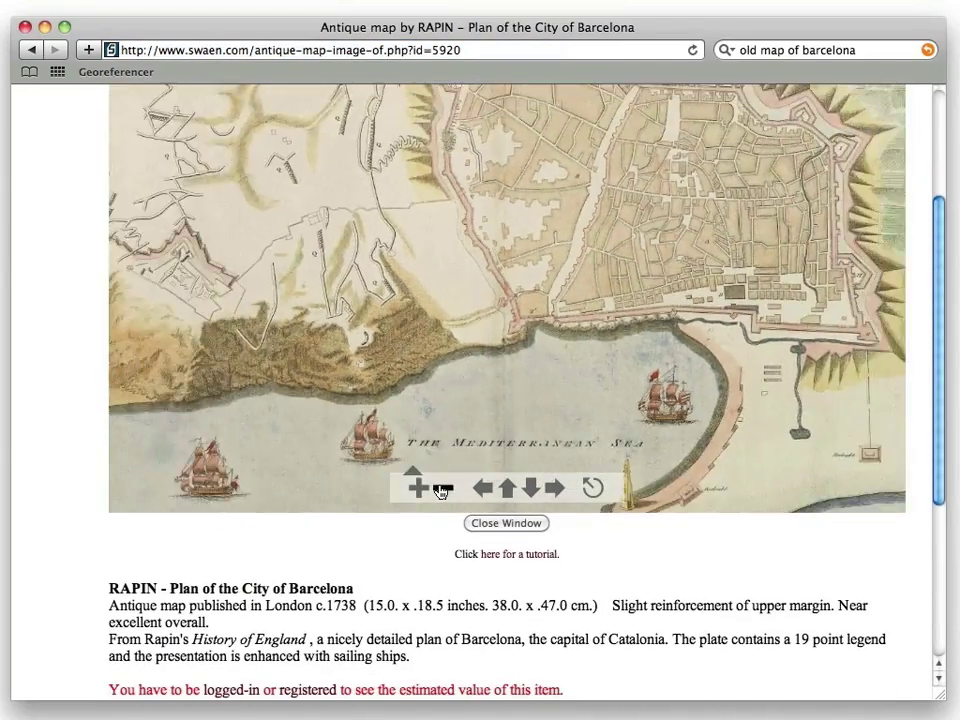
scroll(388, 376, "up", 2)
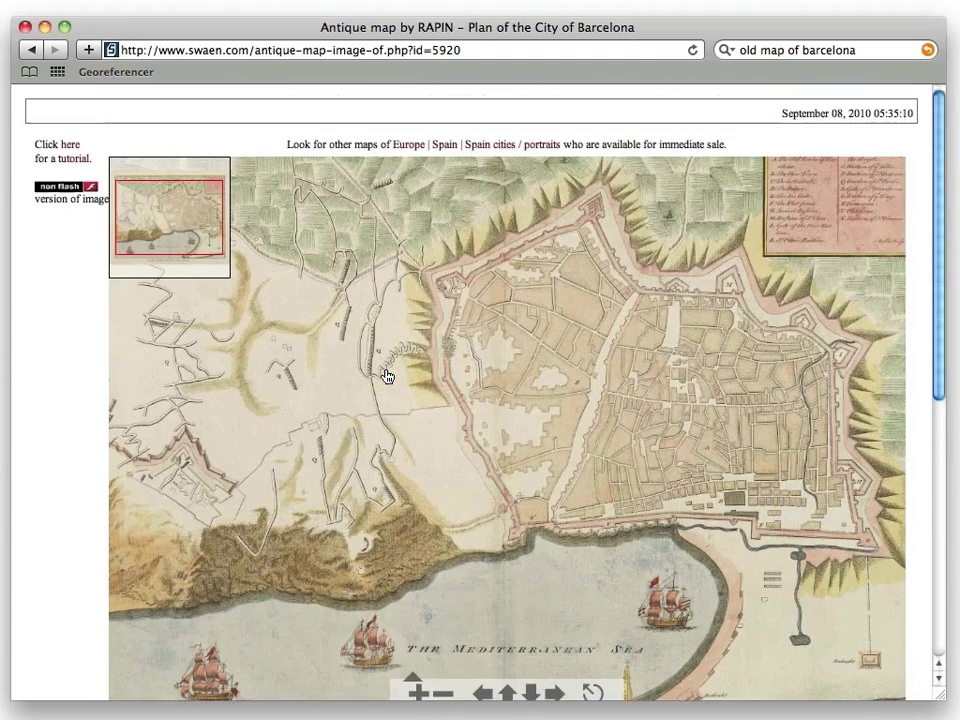
Step: Load the Barcelona plan into Georeferencer with the bookmarklet
left_click(119, 74)
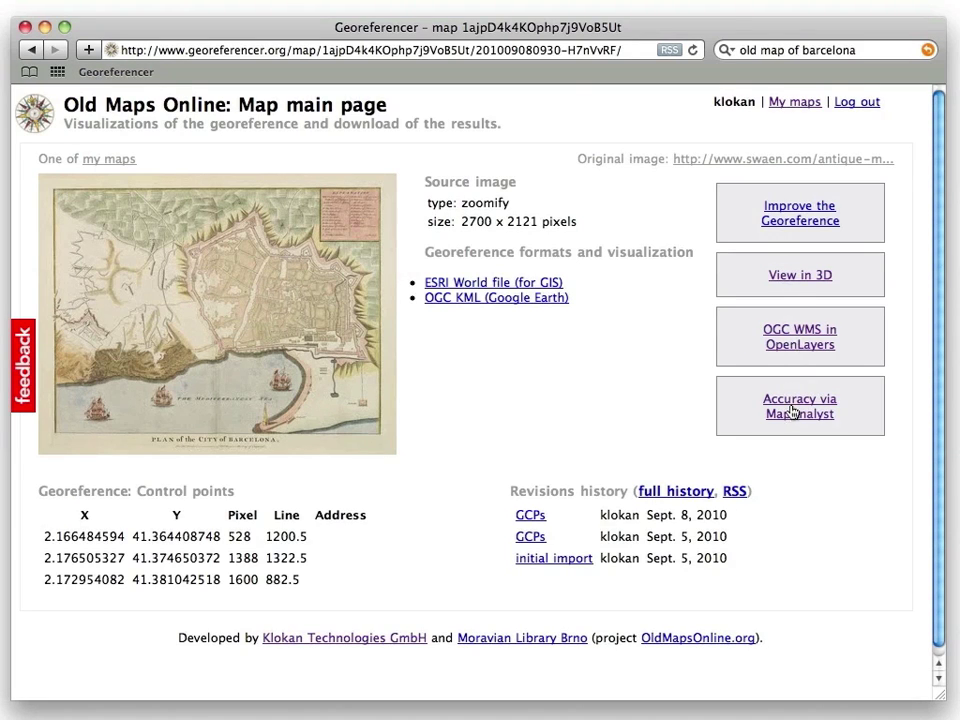
Step: Open the georeference editor, zoom both maps to central Barcelona, and place a point near cathedral C
left_click(800, 214)
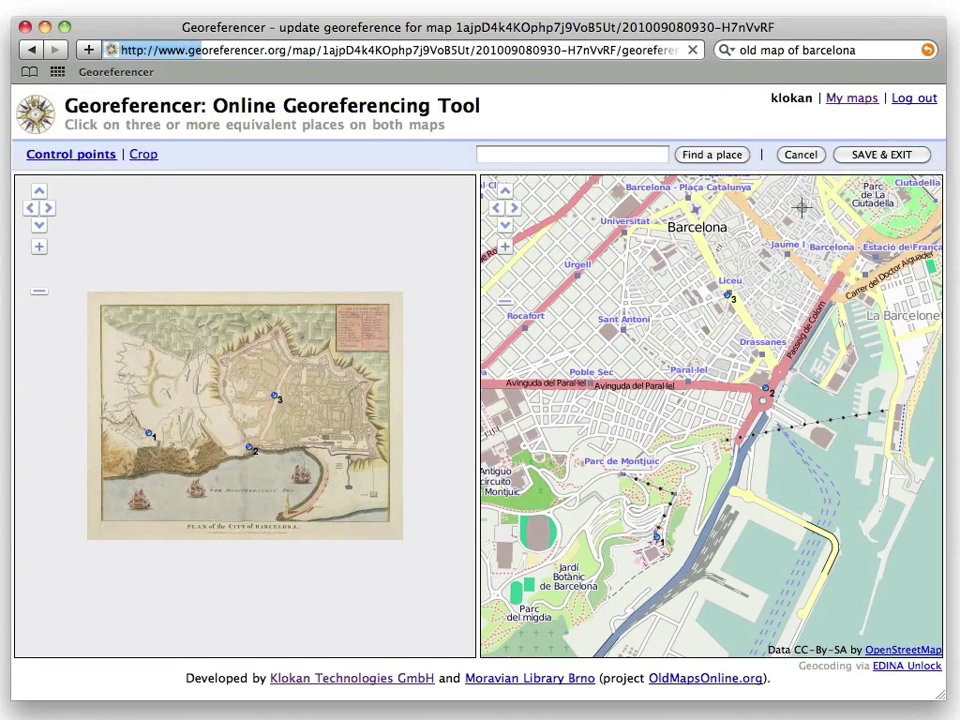
scroll(296, 427, "up", 1)
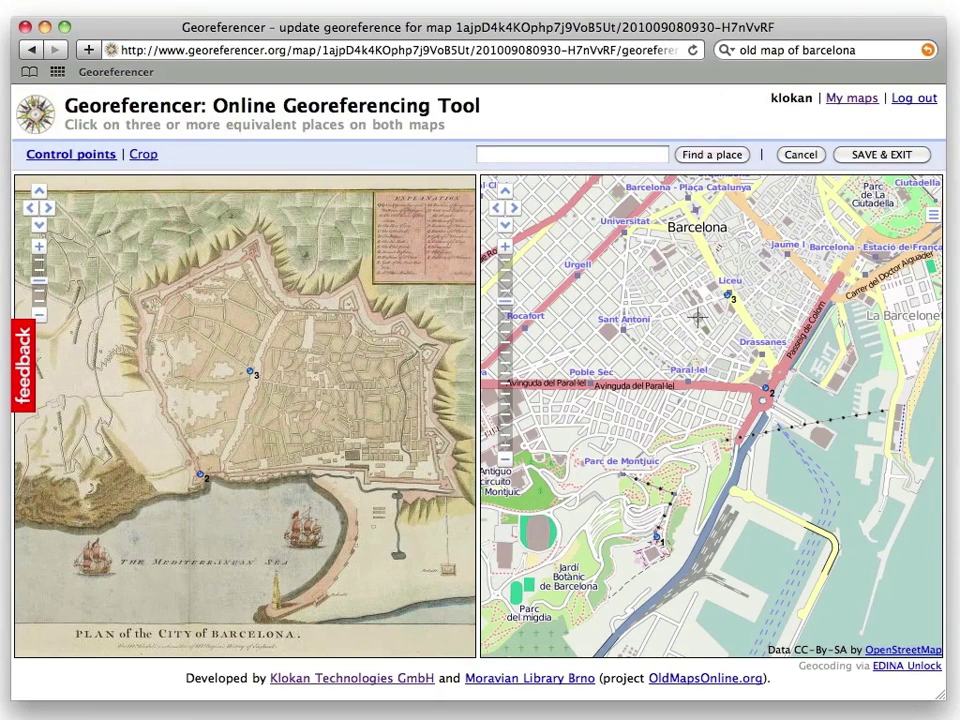
scroll(725, 275, "up", 1)
left_click_drag(807, 262, 769, 367)
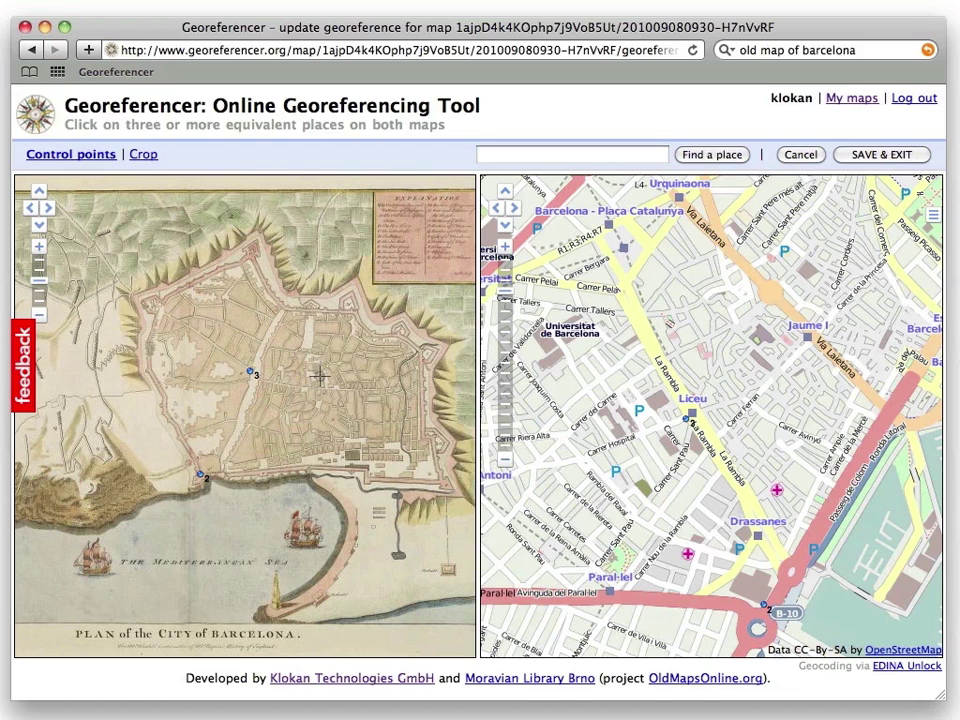
scroll(321, 378, "up", 1)
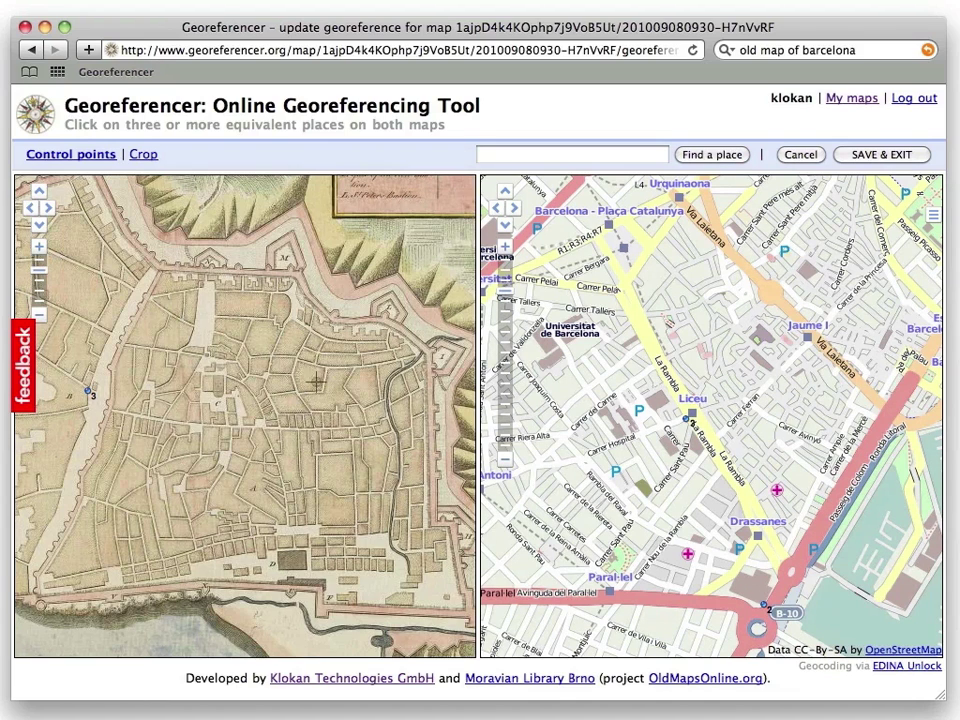
scroll(220, 375, "up", 1)
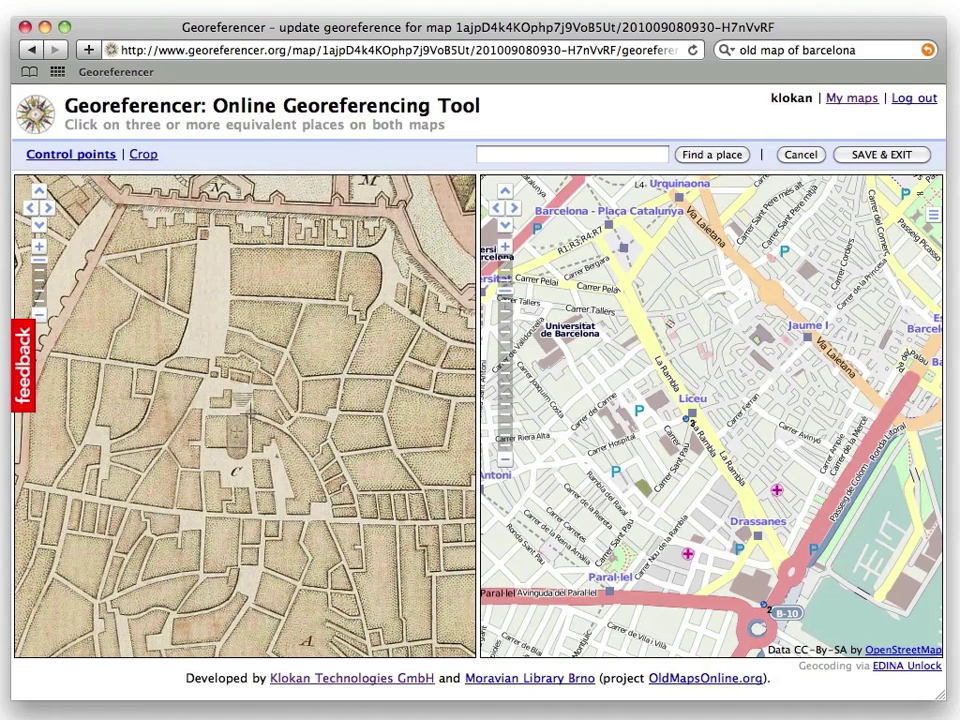
left_click(245, 414)
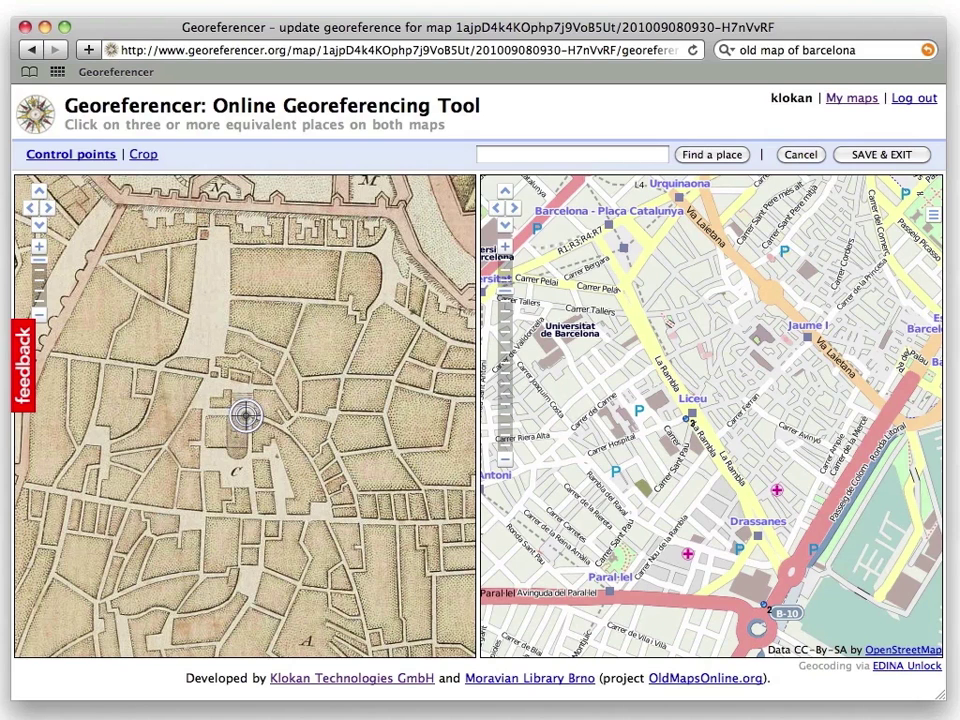
double_click(762, 328)
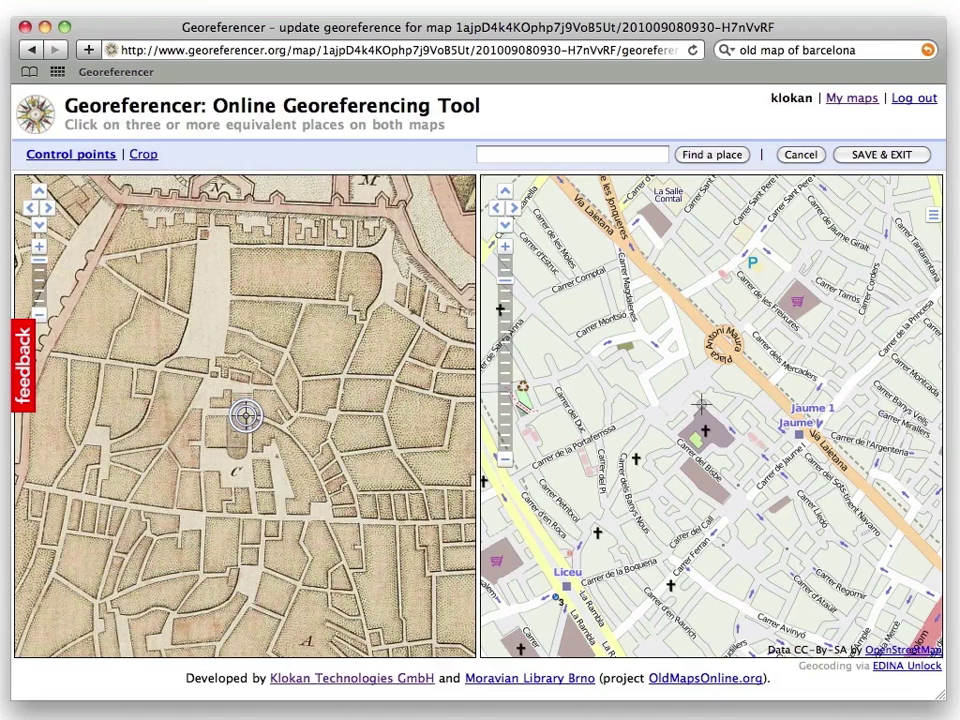
Step: Match the cathedral point on the street map and add a point by the Drassanes roundabout
left_click(702, 405)
left_click_drag(607, 357, 798, 373)
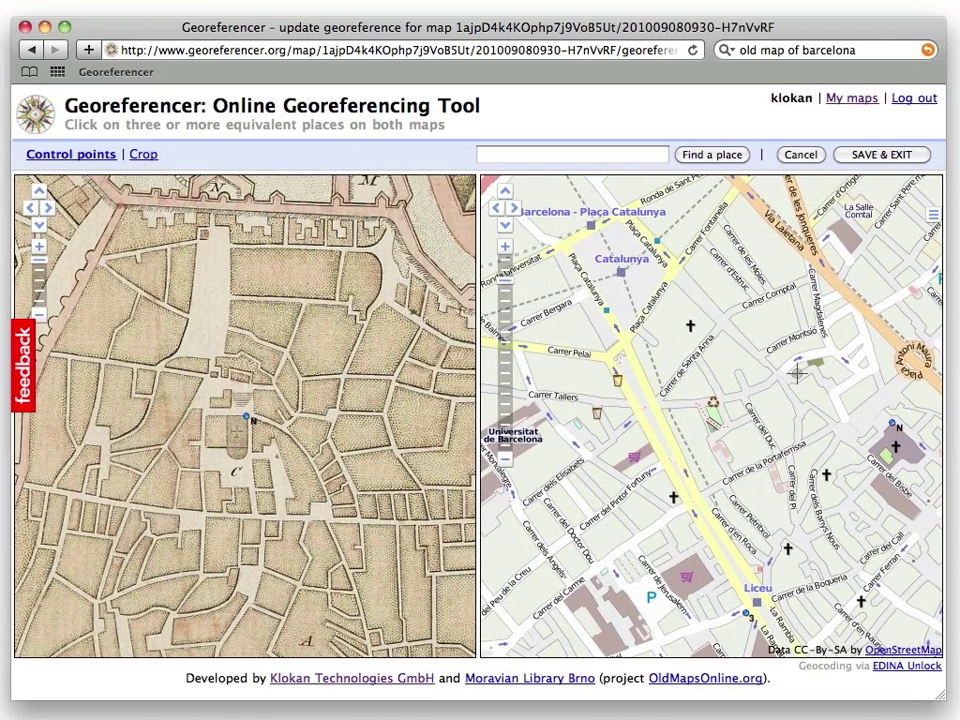
left_click(662, 400)
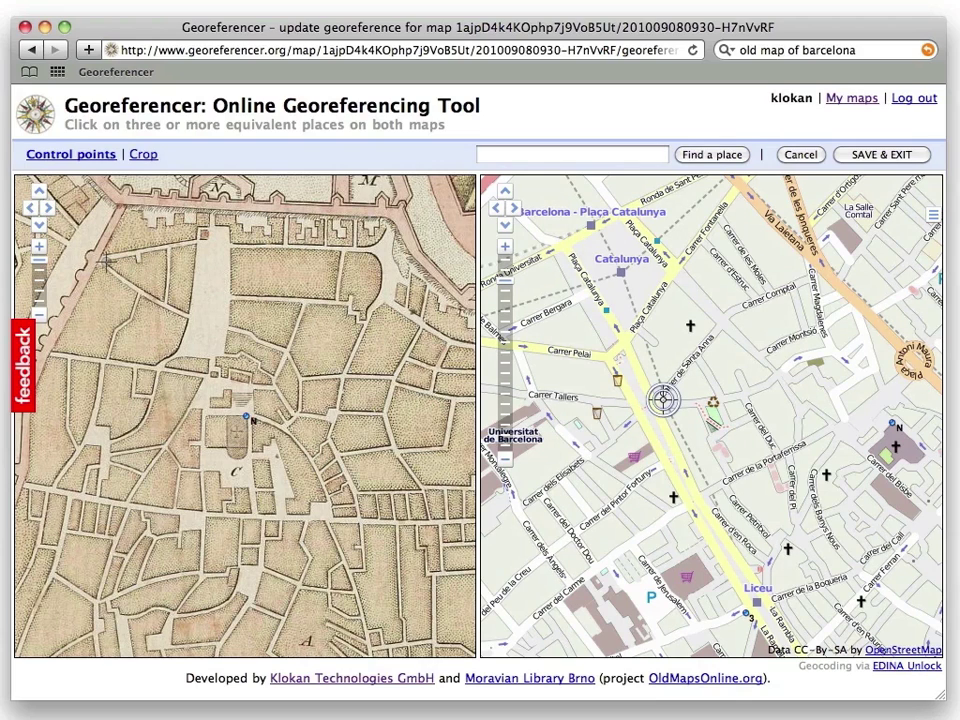
Step: Place control point 2 on the old plan's harbour bastion and deselect it
scroll(80, 275, "up", 2)
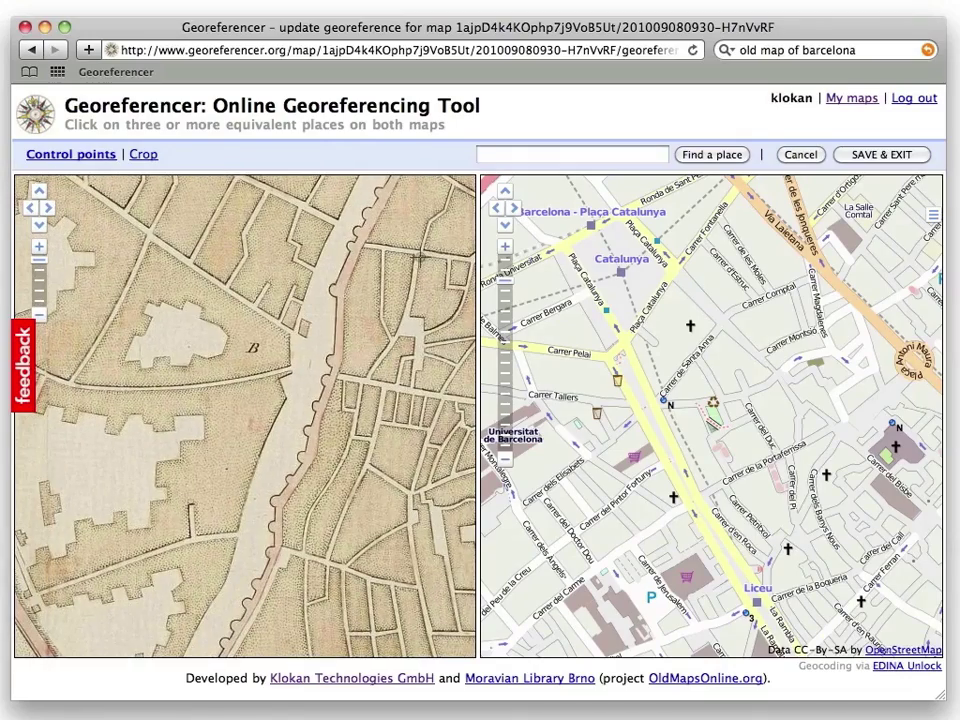
left_click_drag(293, 377, 300, 230)
left_click_drag(210, 380, 240, 260)
left_click(248, 481)
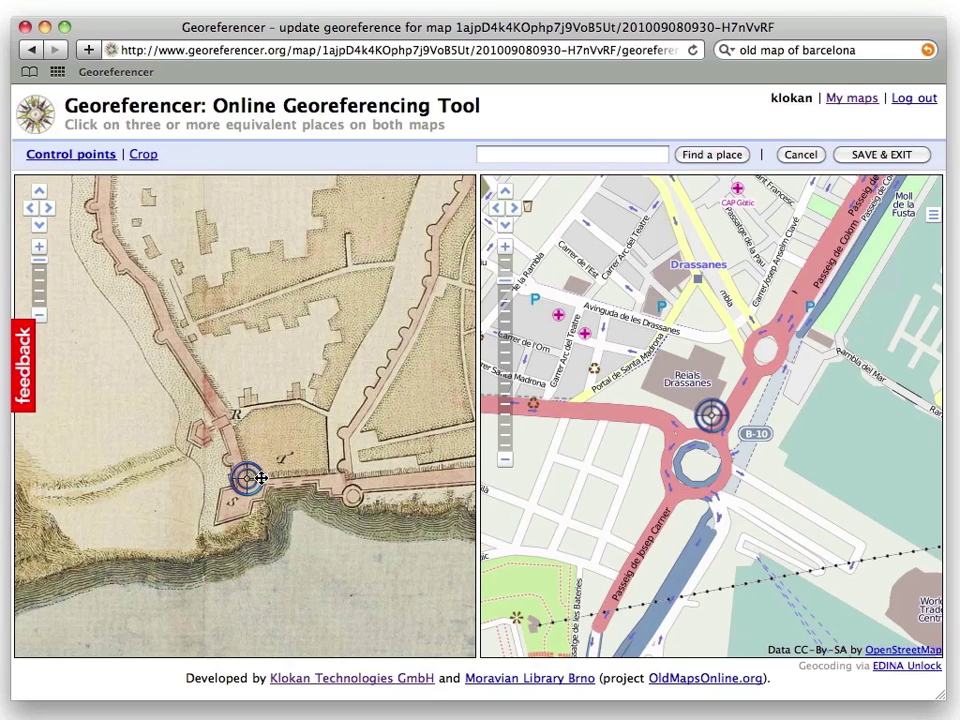
mouse_move(250, 483)
left_mouse_down()
mouse_move(262, 474)
mouse_move(264, 482)
left_mouse_up()
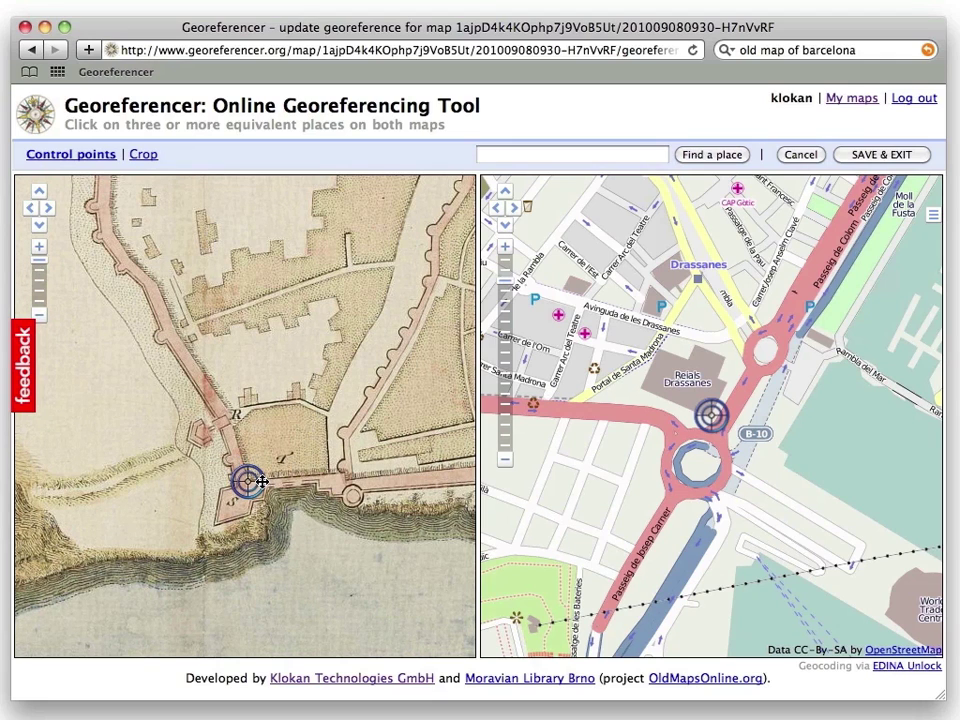
left_click(340, 427)
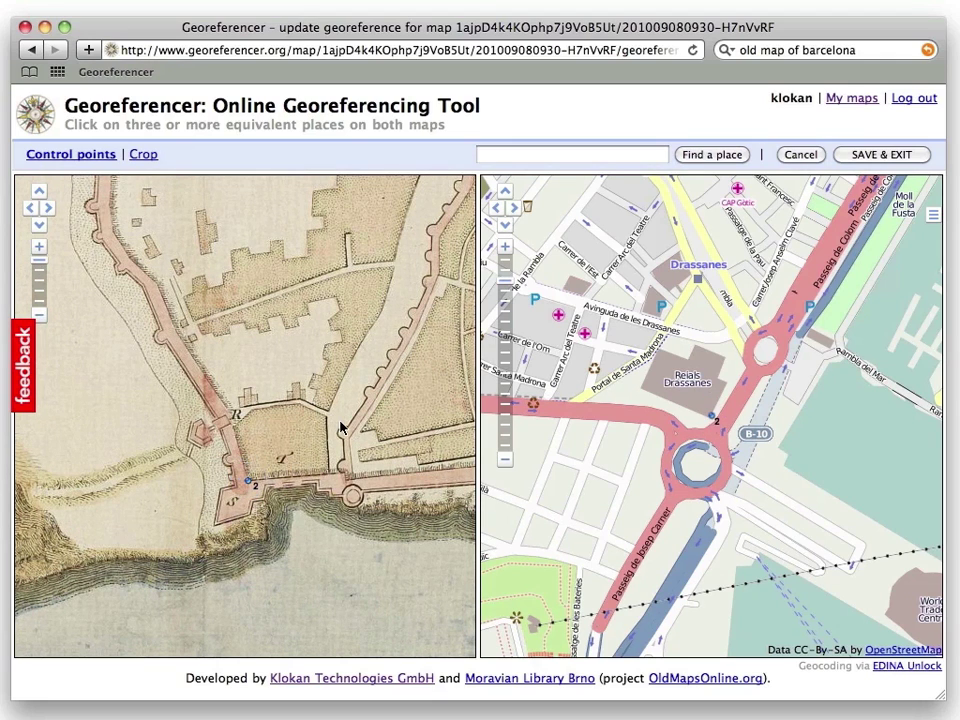
Step: Switch the old plan to crop mode and zoom out to show the whole sheet
left_click(144, 156)
left_click(40, 316)
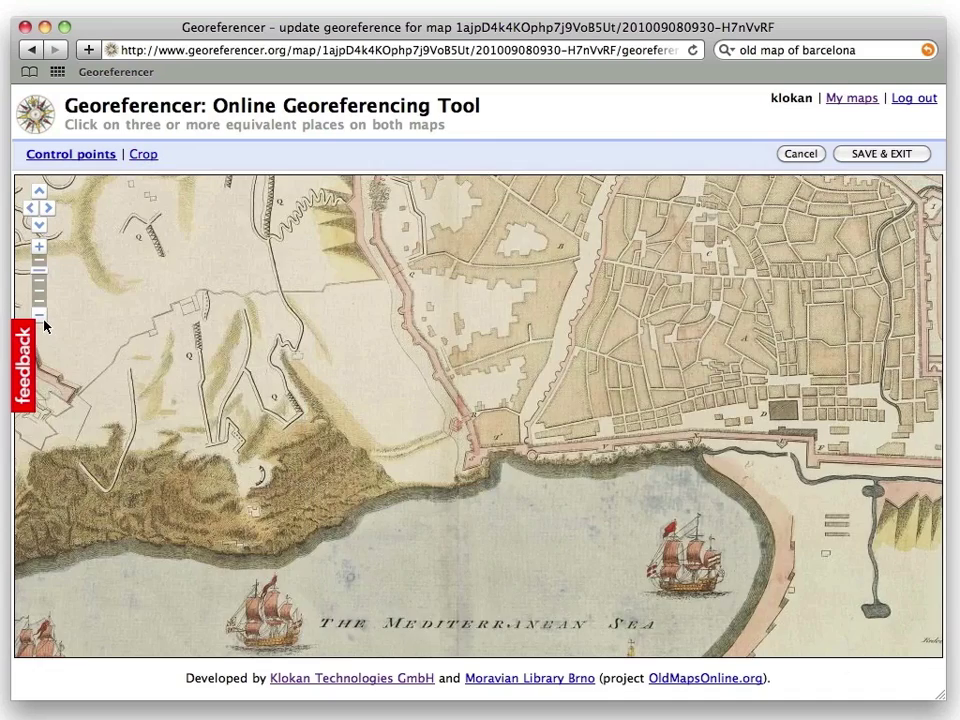
left_click(40, 316)
left_click(40, 316)
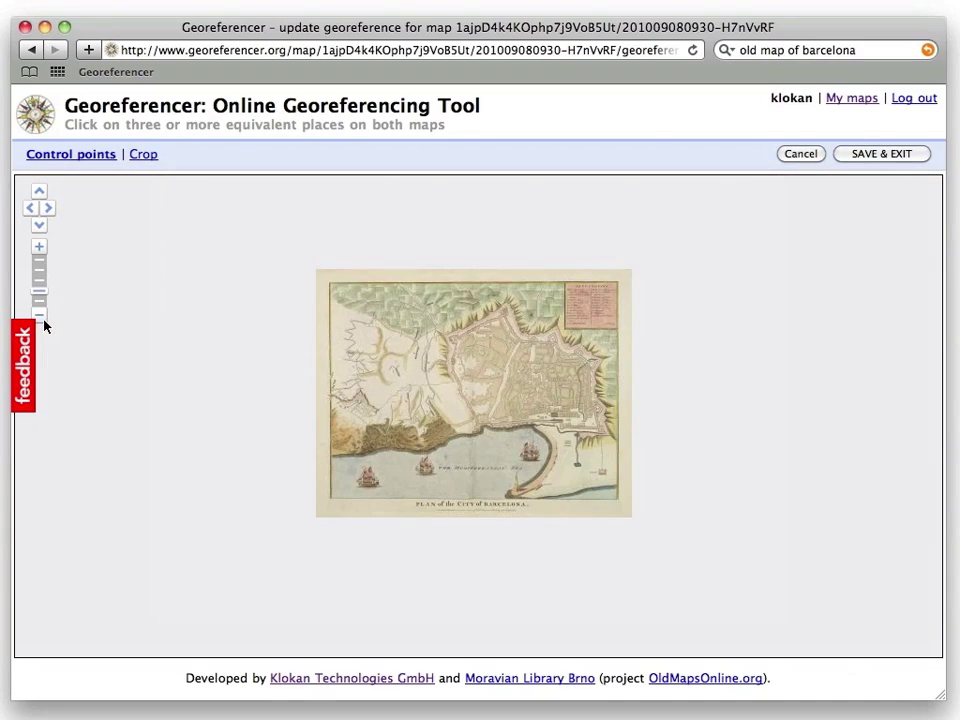
Step: Outline the map area around the top-right explanation box, close the polygon, and save
left_click(330, 284)
left_click(330, 497)
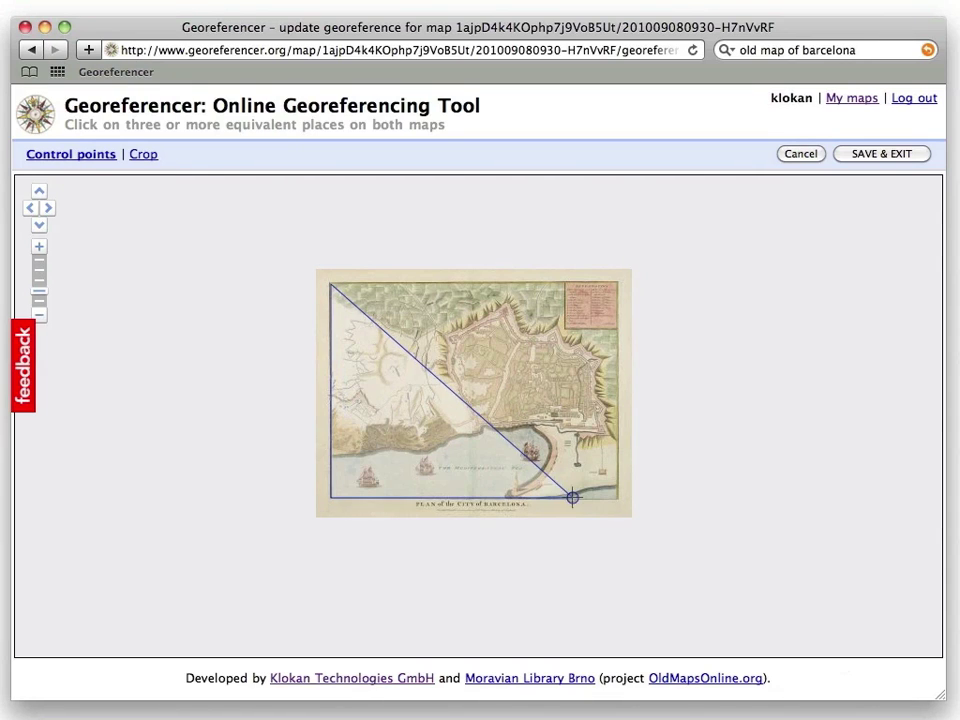
left_click(617, 497)
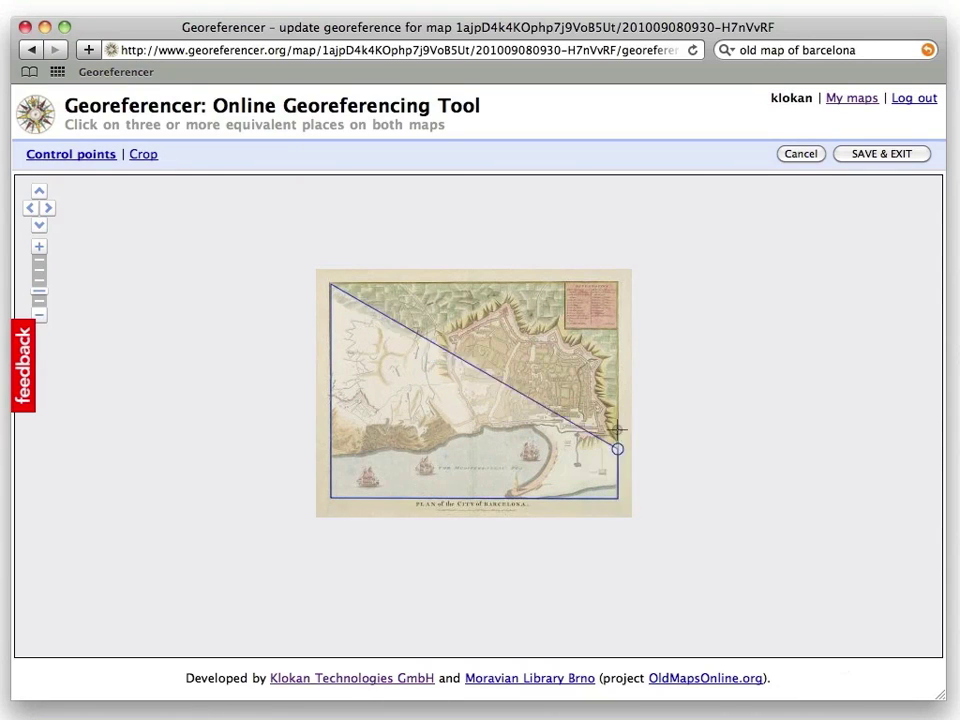
left_click(617, 329)
left_click(564, 329)
left_click(564, 284)
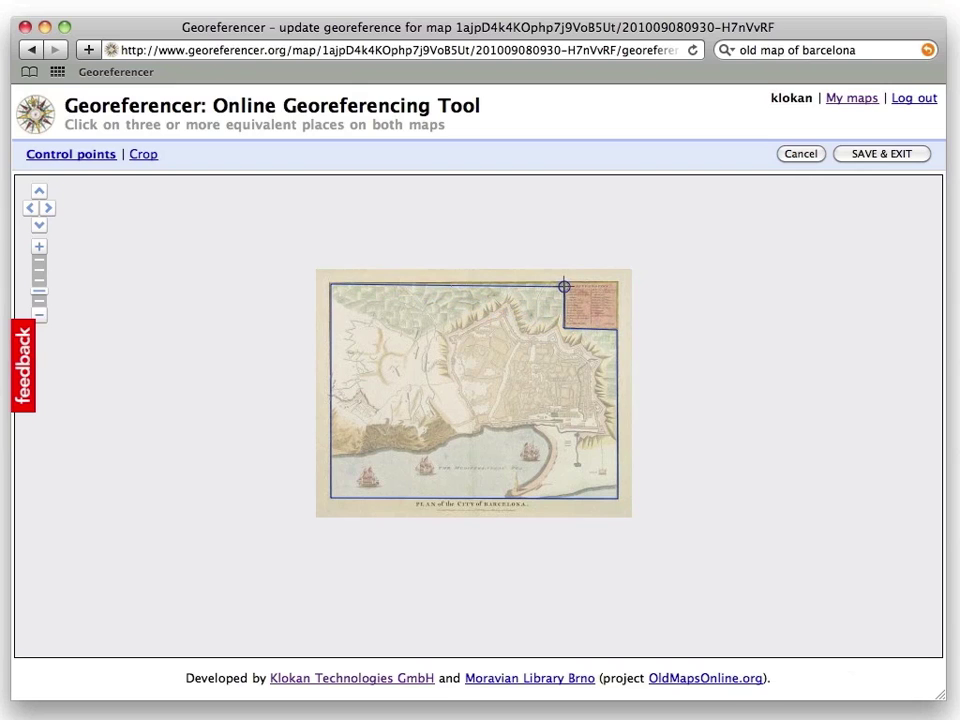
left_click(564, 284)
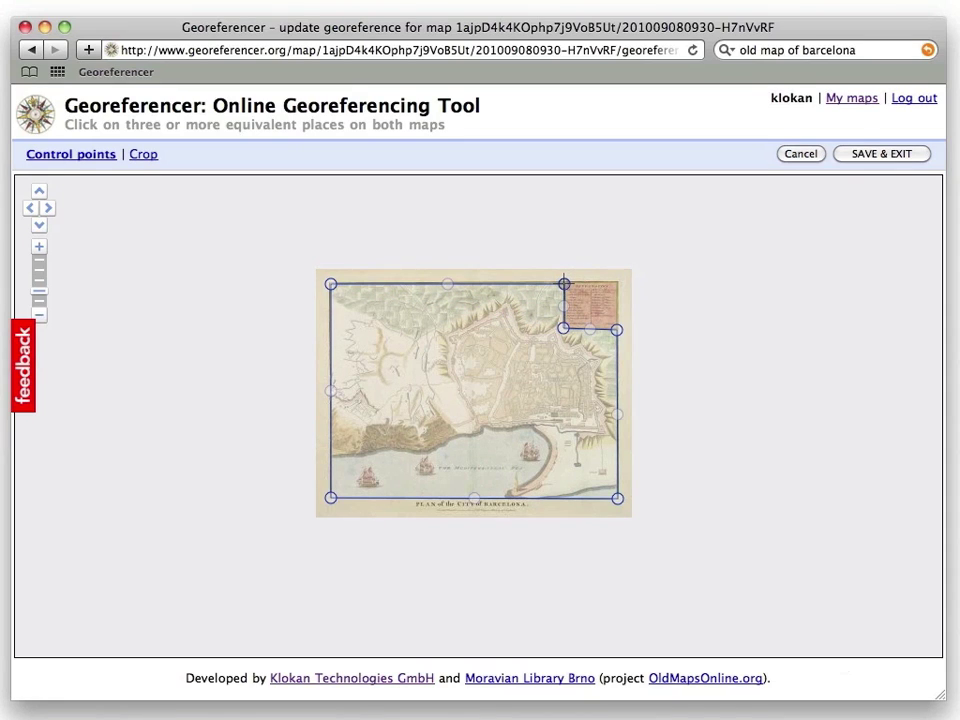
left_click(895, 155)
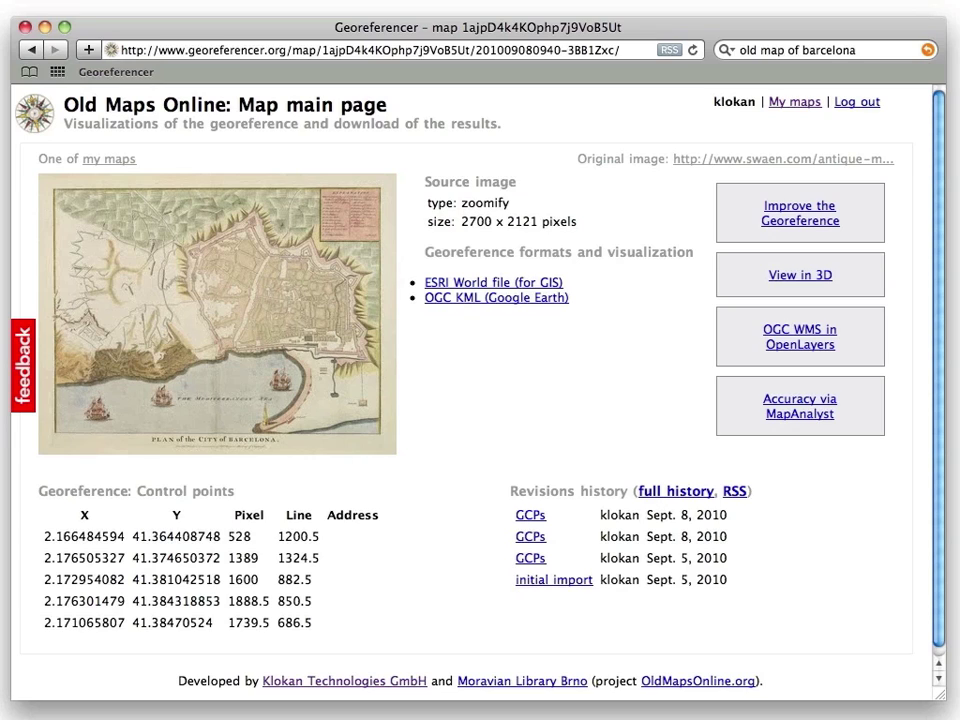
Step: Open the 3D Google Earth view and zoom in on the draped Barcelona plan
left_click(797, 280)
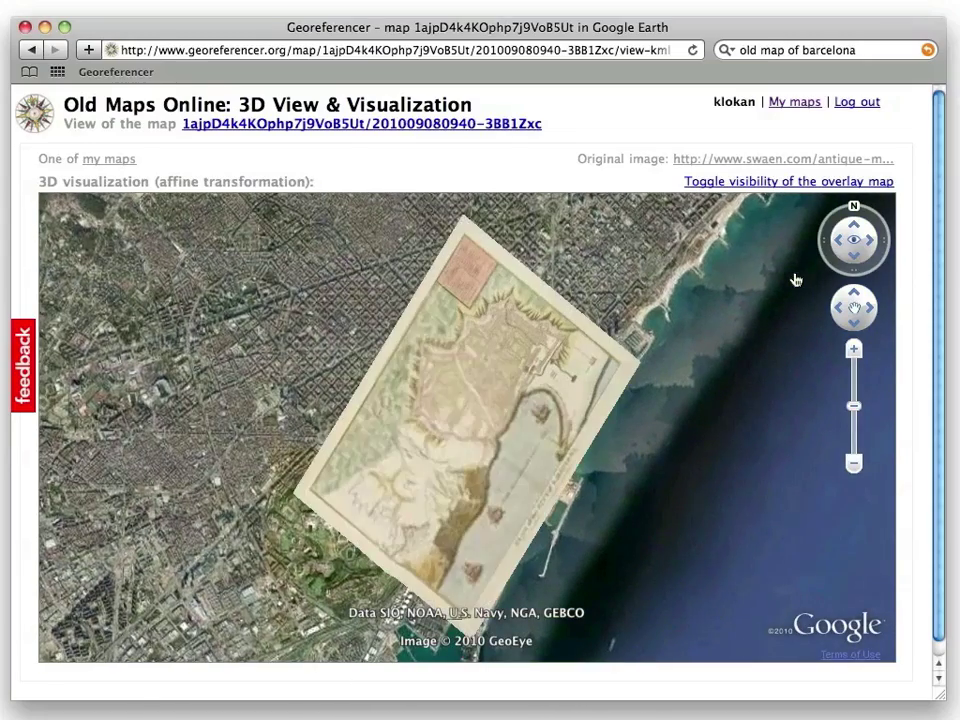
double_click(454, 444)
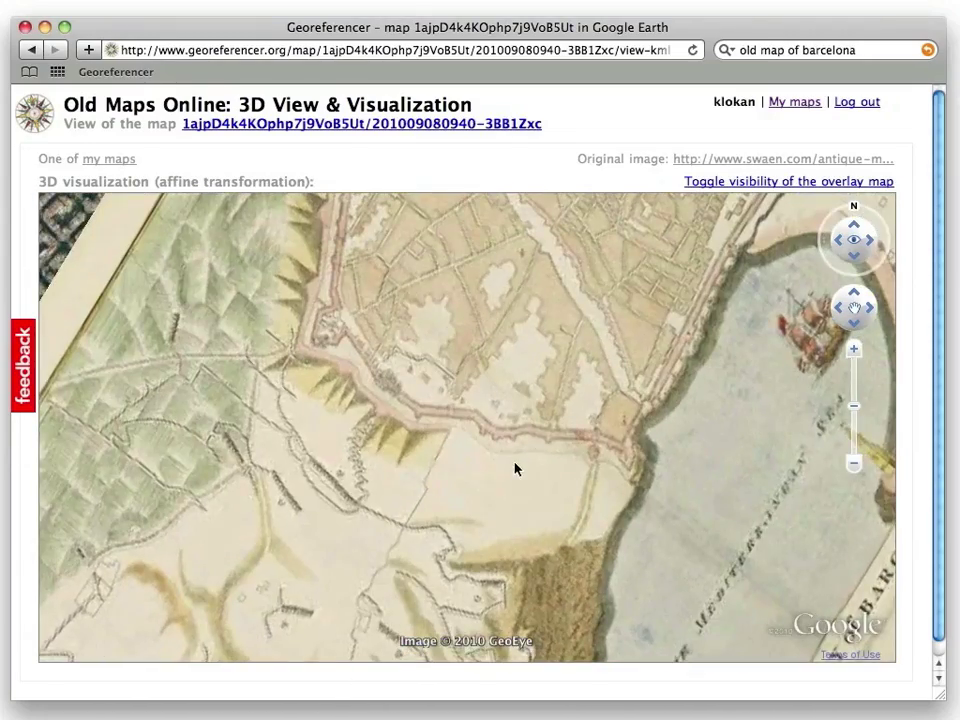
scroll(515, 469, "down", 5)
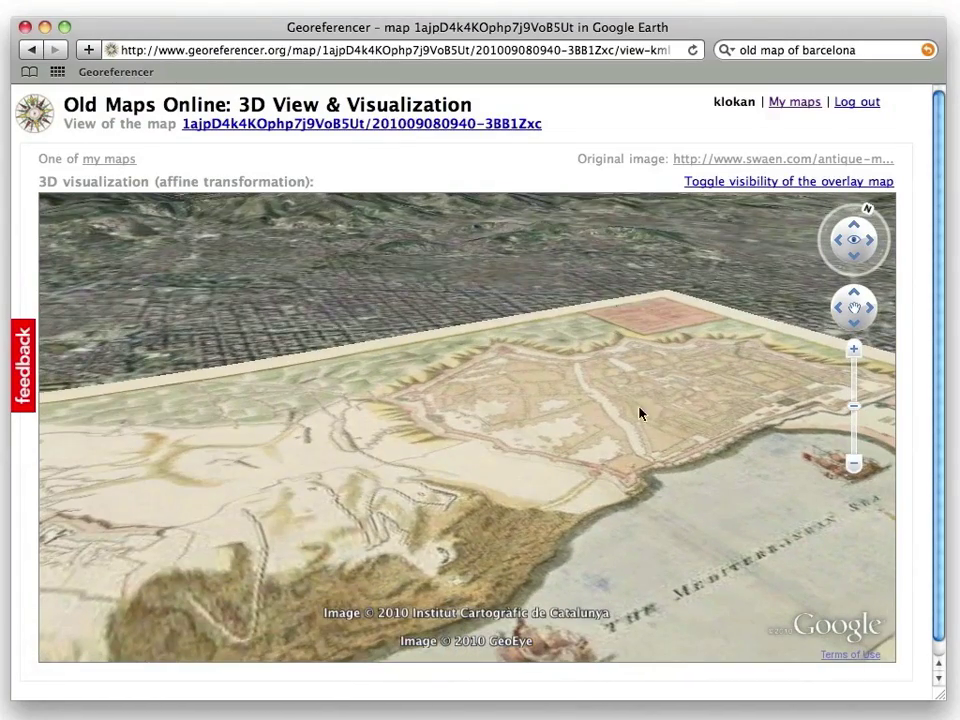
scroll(600, 450, "up", 3)
scroll(549, 519, "up", 3)
left_click_drag(548, 518, 555, 452)
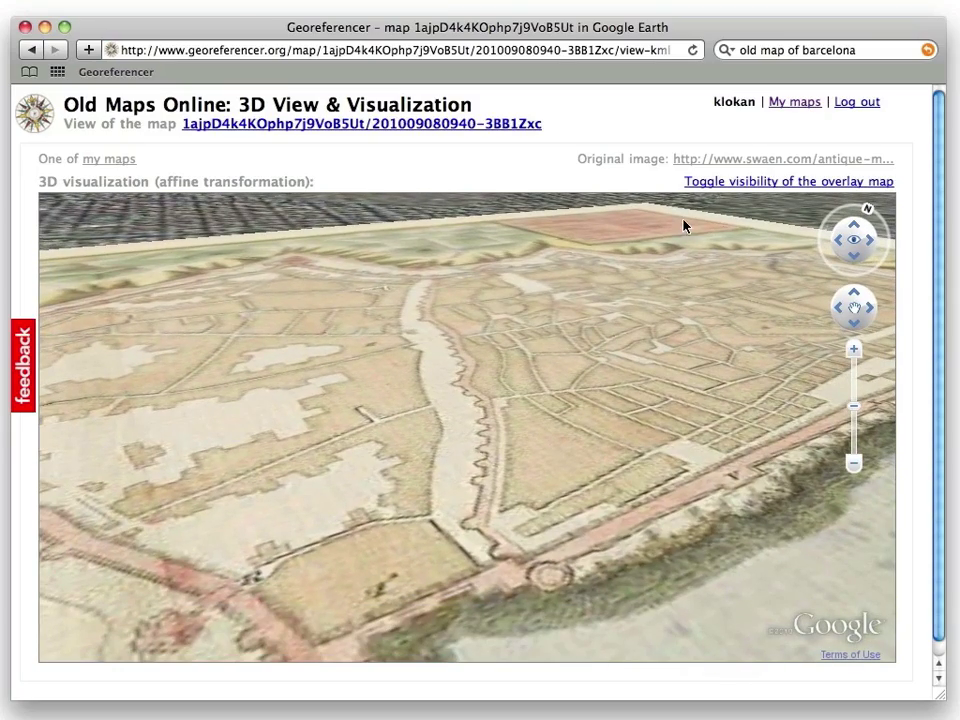
Step: Toggle the old plan overlay off and on to compare it with modern Barcelona
left_click(727, 184)
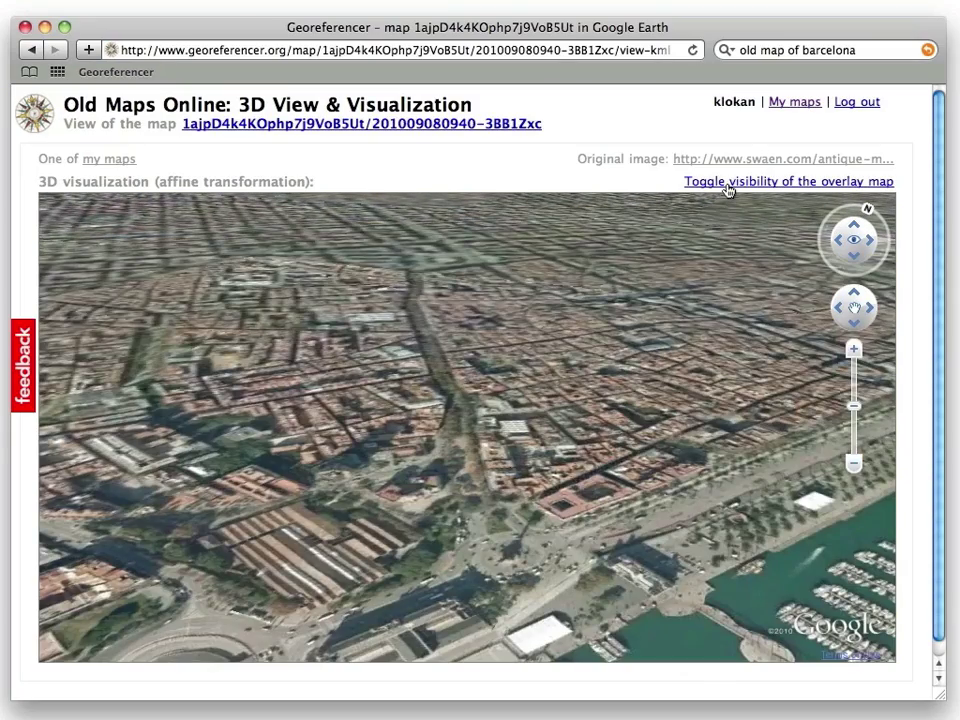
left_click(728, 186)
left_click(728, 186)
left_click(728, 186)
scroll(543, 344, "up", 2)
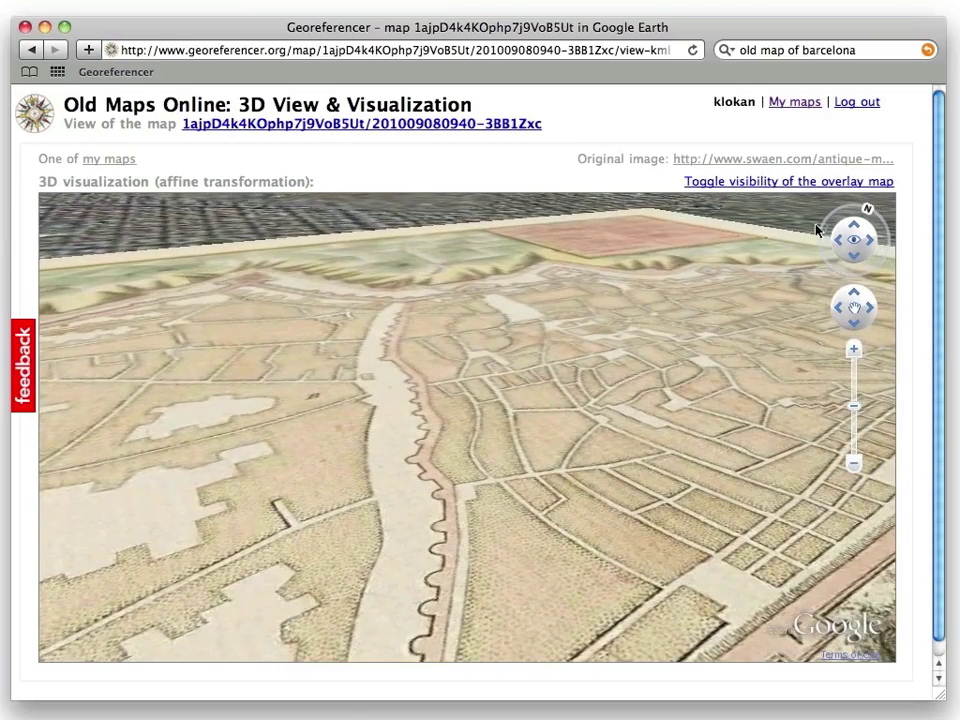
scroll(644, 380, "up", 2)
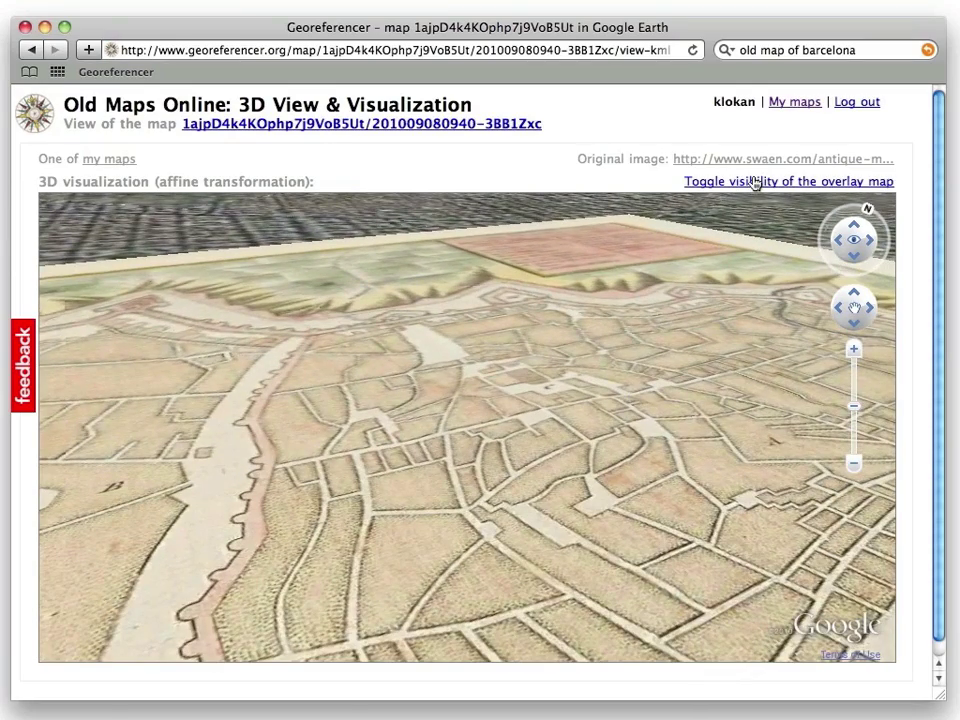
left_click(31, 49)
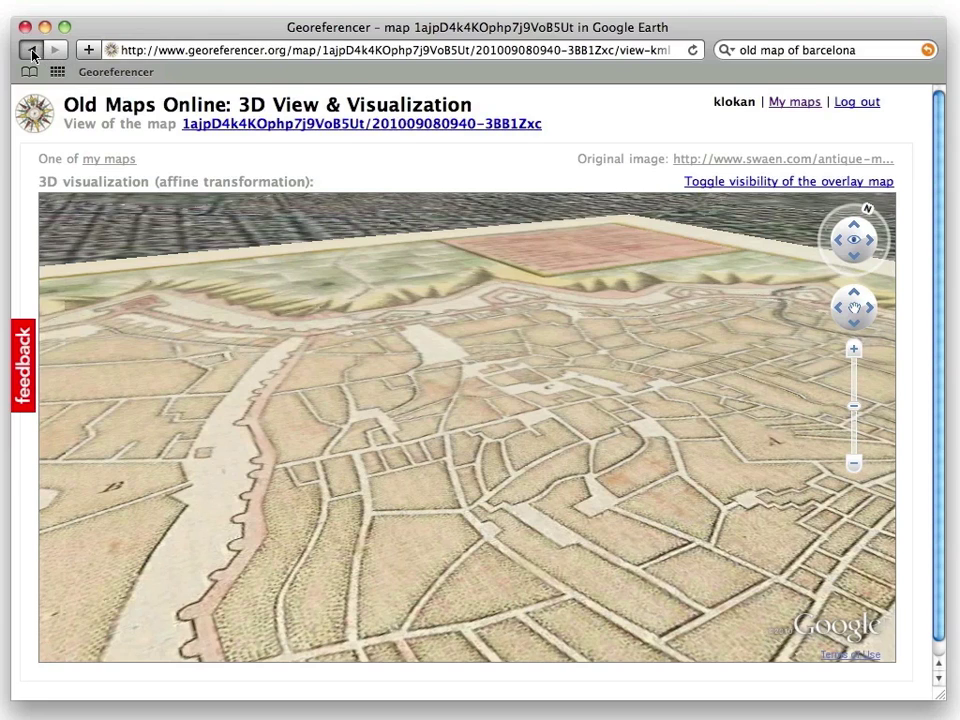
Step: Show the plan as an OpenLayers WMS layer using thin plate spline GCPs instead of polynomial GCPs
left_click(797, 331)
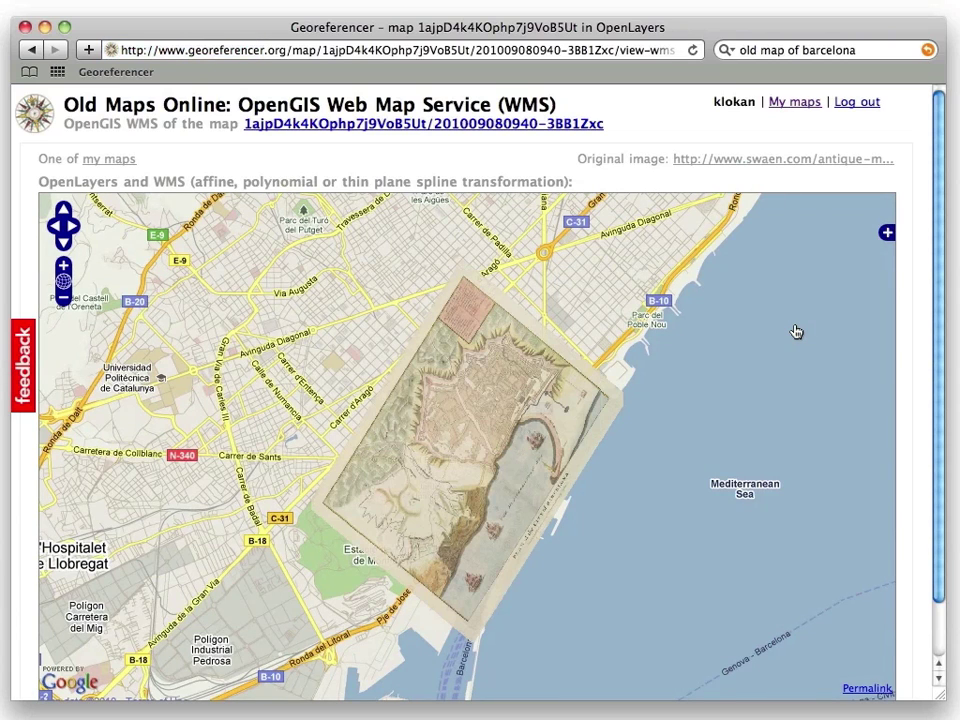
left_click(886, 233)
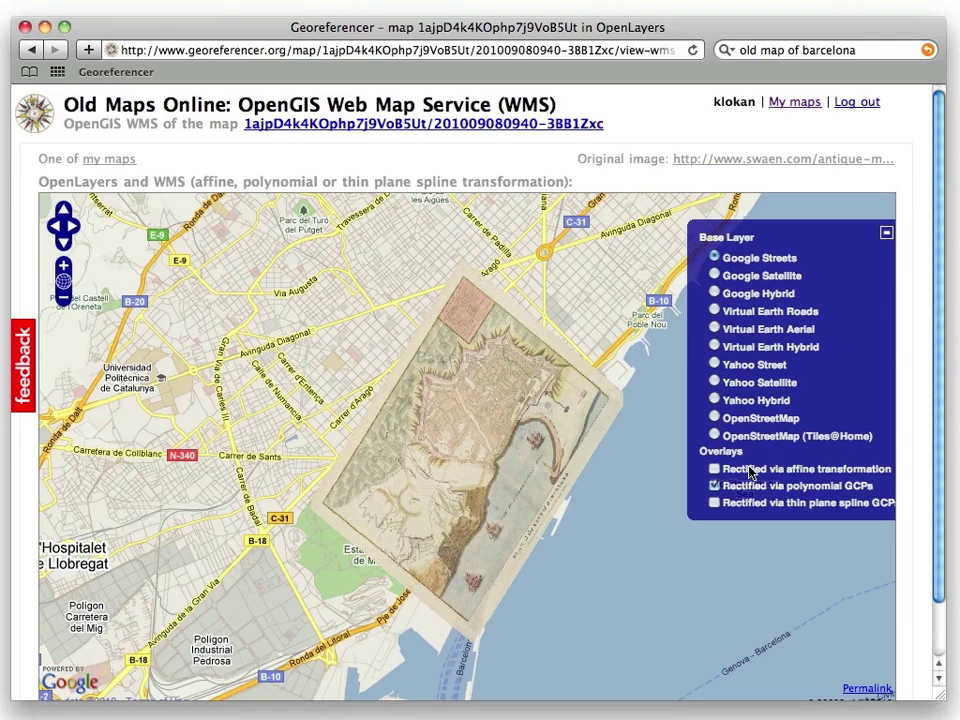
left_click(715, 487)
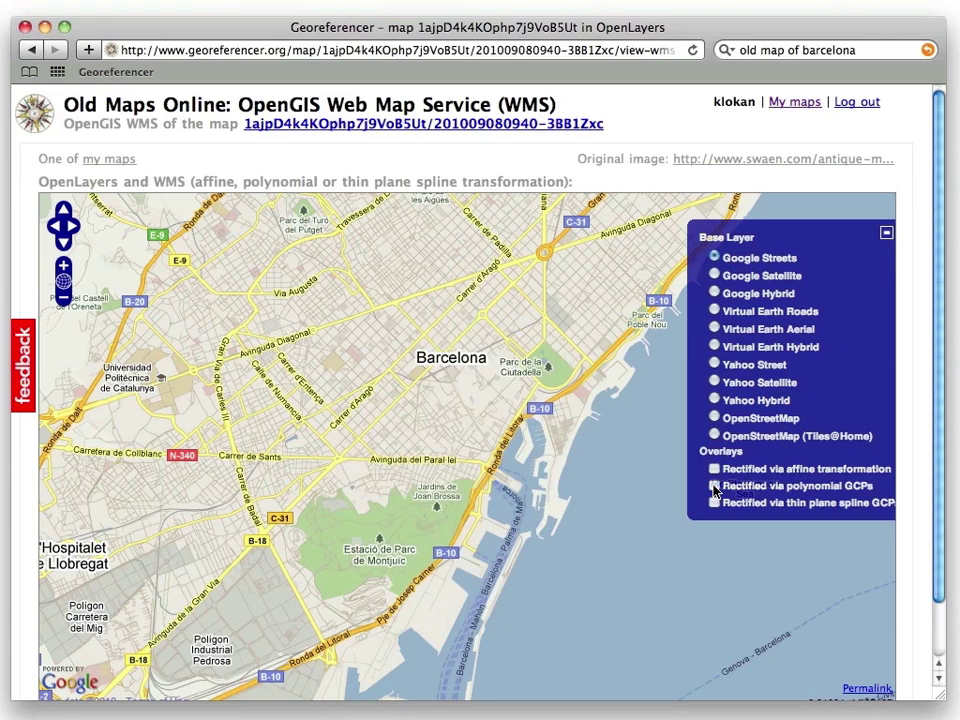
left_click(714, 503)
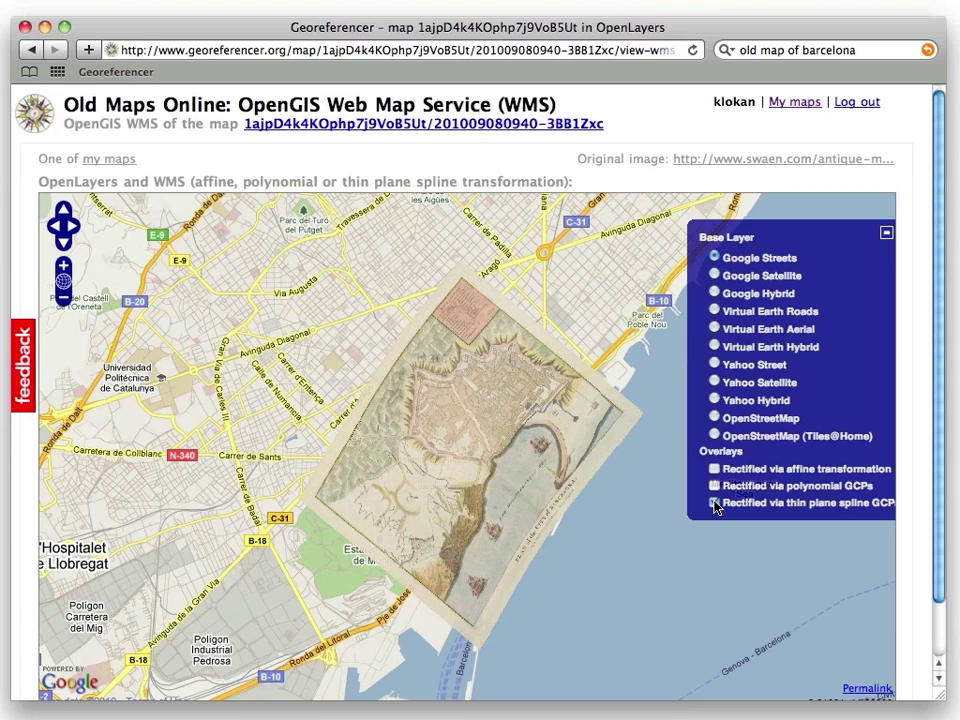
Step: Return to the map main page and open the Accuracy via MapAnalyst view
left_click(31, 49)
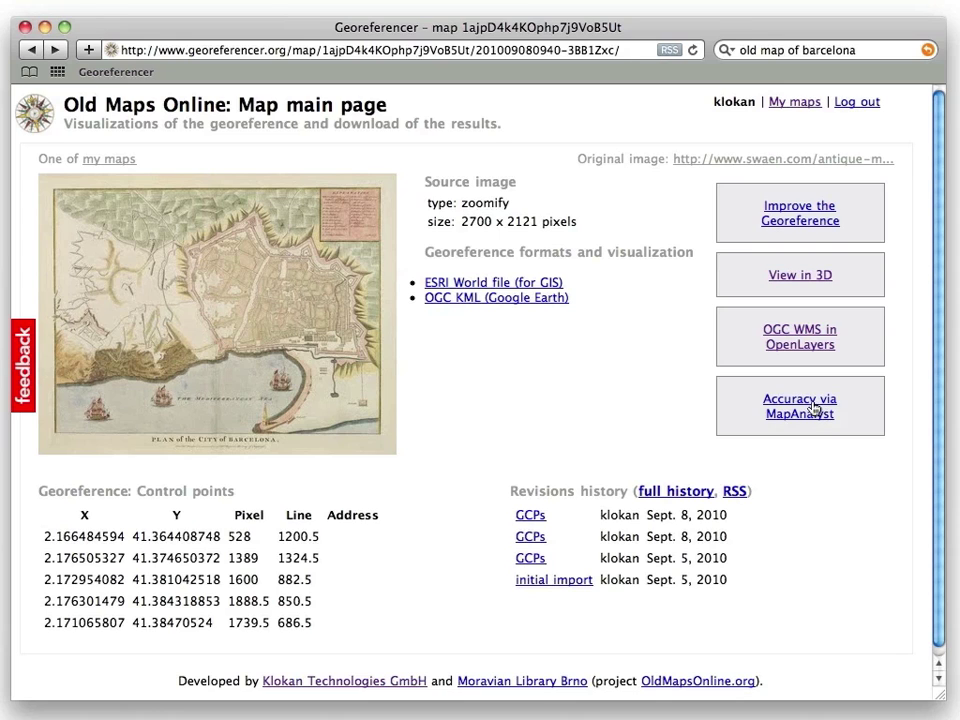
left_click(825, 412)
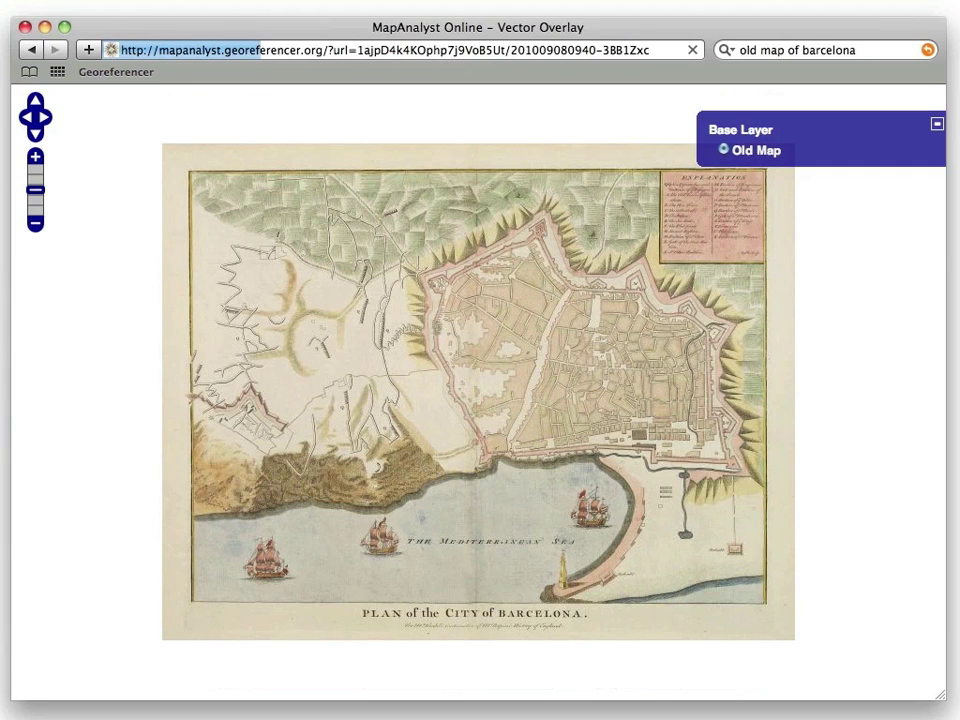